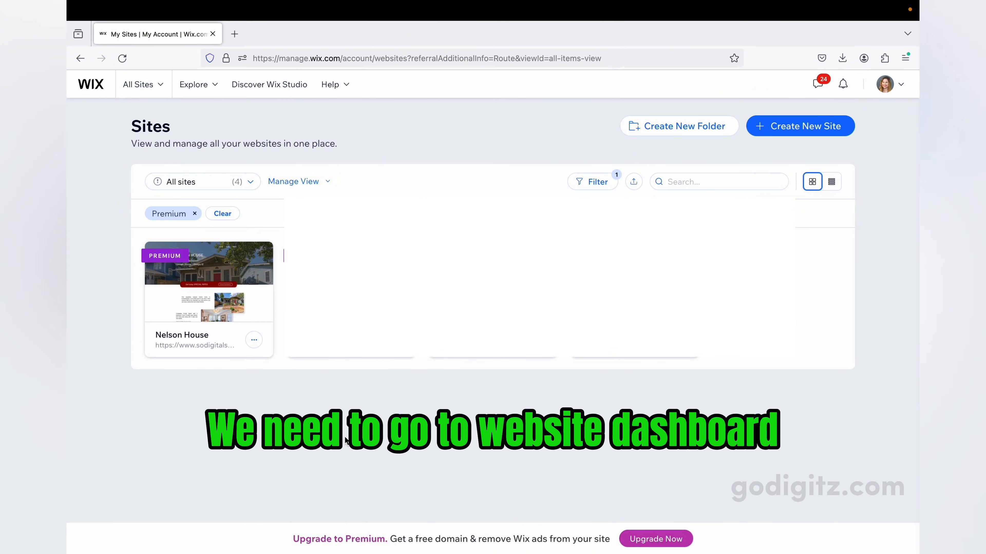
Open the dashboard of the Nelson House site and go to its domain settings
{"action": "mouse_move", "coordinate": [225, 294]}
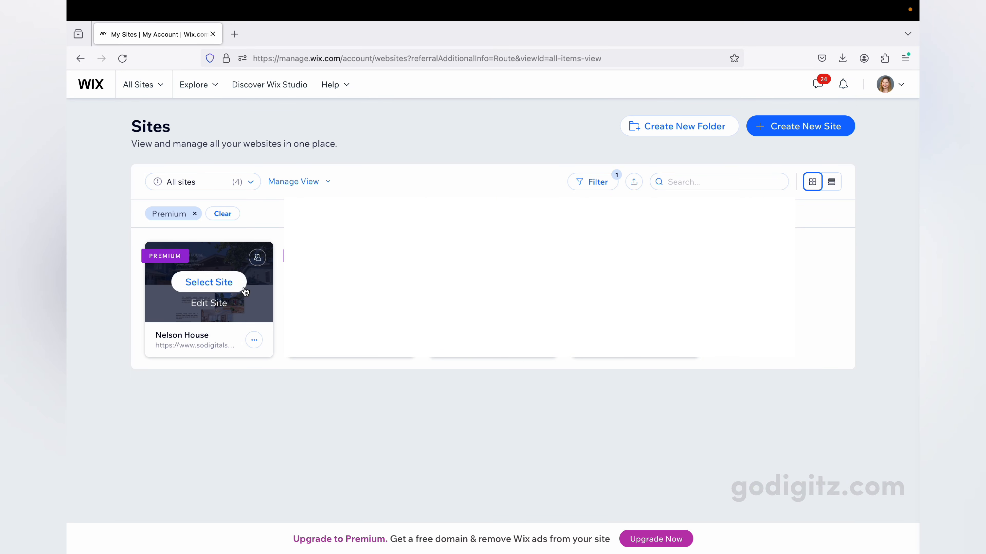
{"action": "left_click", "coordinate": [211, 285]}
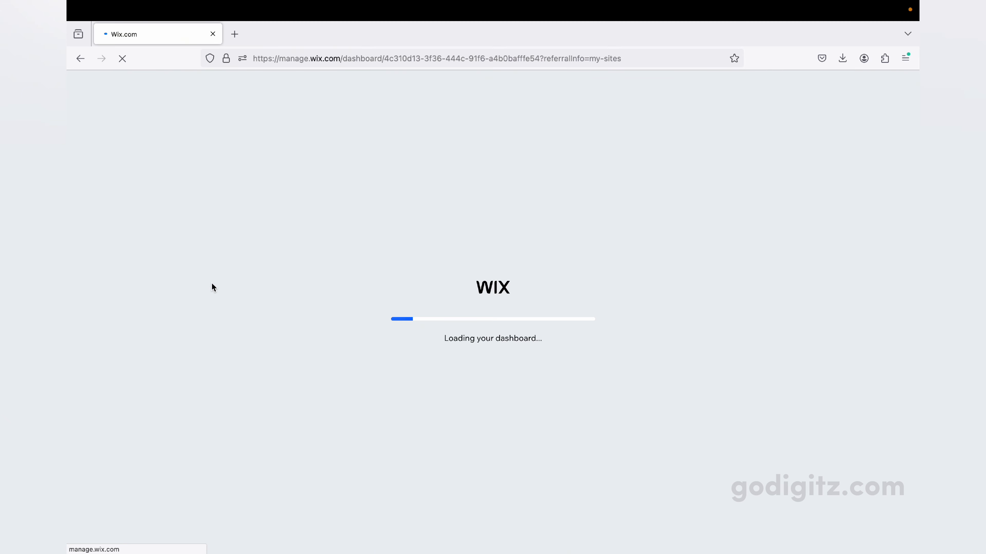
{"action": "mouse_move", "coordinate": [213, 287]}
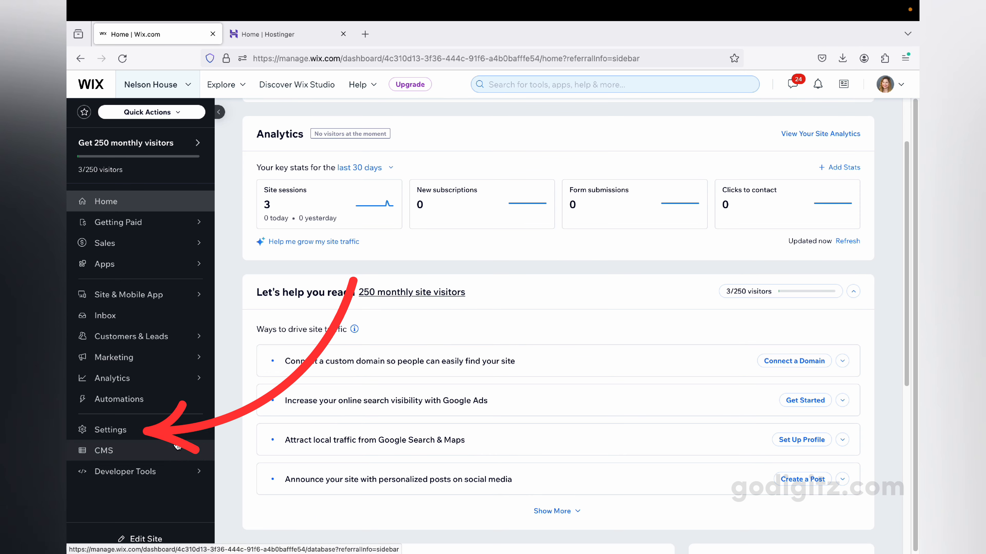
{"action": "left_click", "coordinate": [172, 432]}
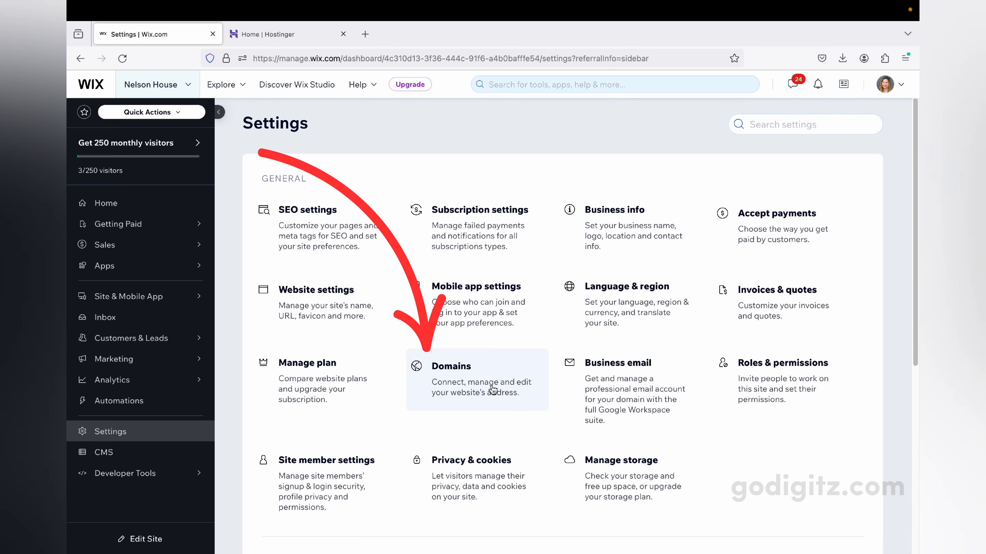
{"action": "left_click", "coordinate": [465, 387]}
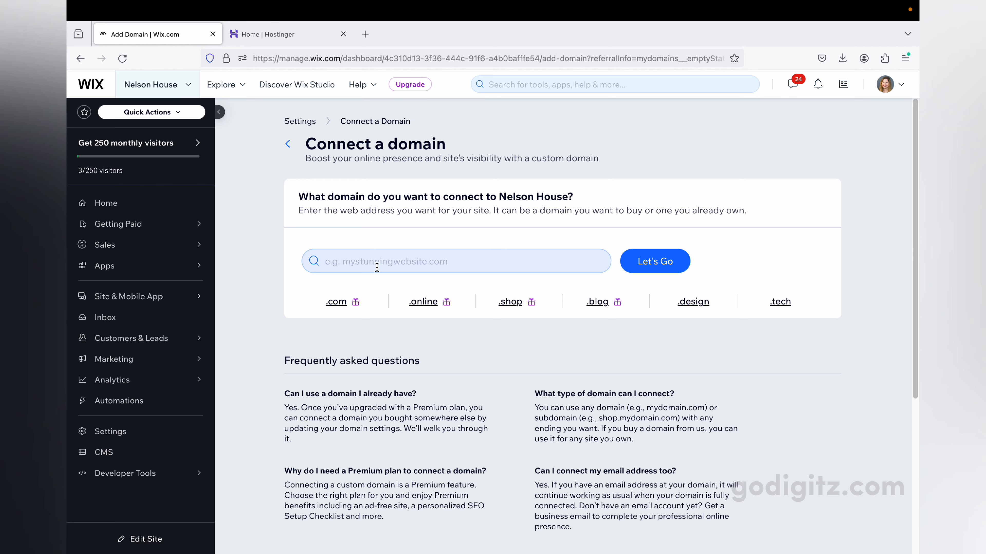
Enter sodigitalsolutions.com as the domain to connect and declare it as already owned
{"action": "right_click", "coordinate": [443, 257]}
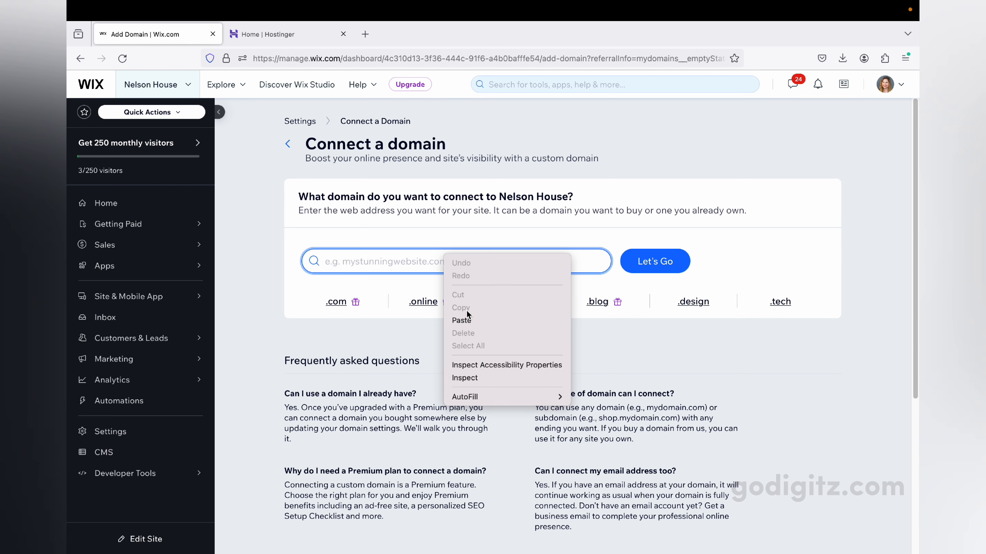
{"action": "left_click", "coordinate": [467, 321]}
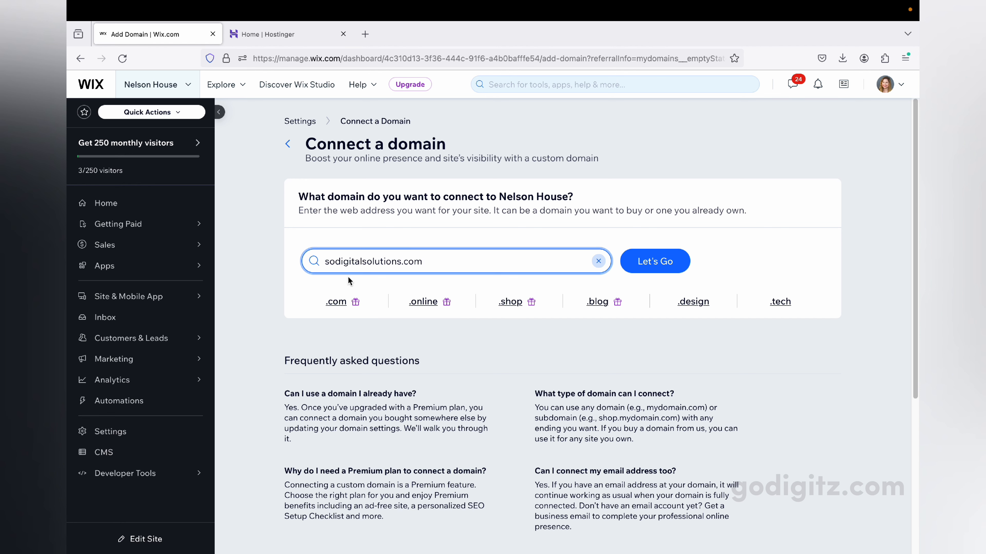
{"action": "left_click", "coordinate": [654, 267]}
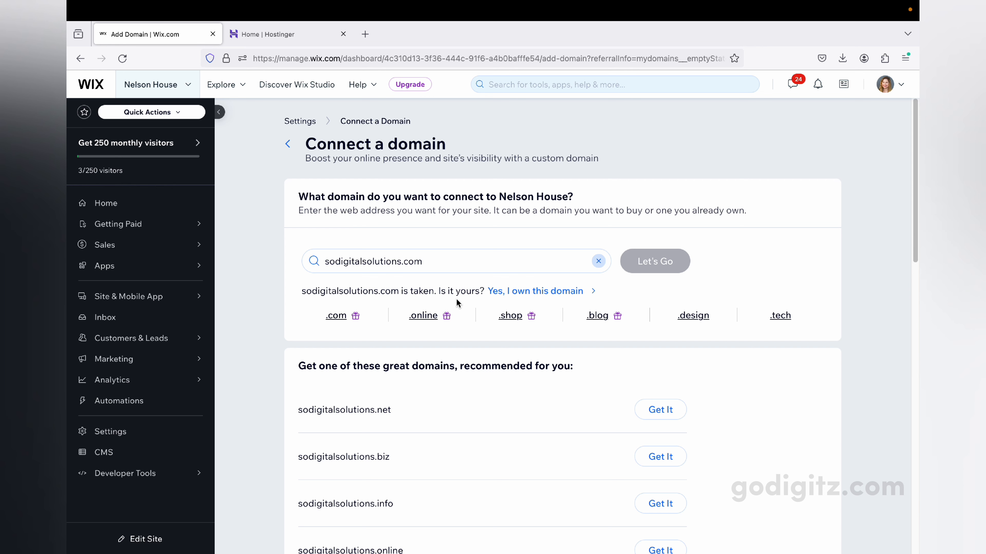
{"action": "left_click", "coordinate": [520, 294]}
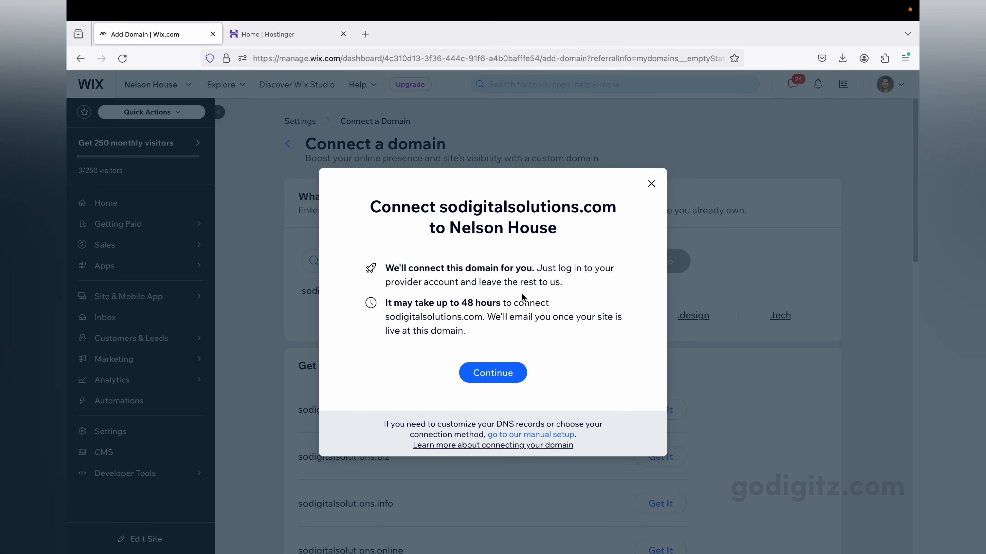
Choose manual setup instead of the Hostinger login for sodigitalsolutions.com and start the guided connection instructions
{"action": "left_click", "coordinate": [504, 374]}
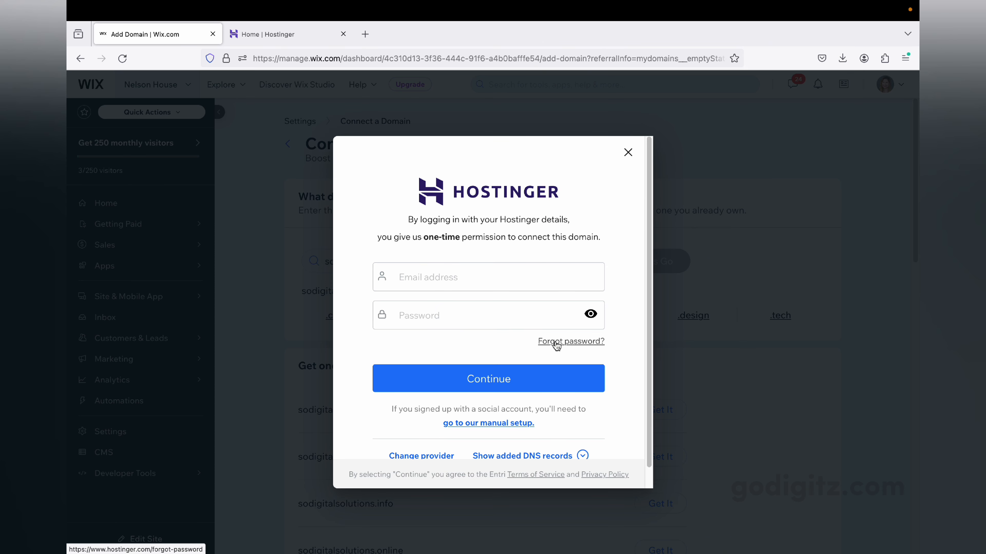
{"action": "scroll", "coordinate": [556, 344], "scroll_direction": "down", "scroll_amount": 1}
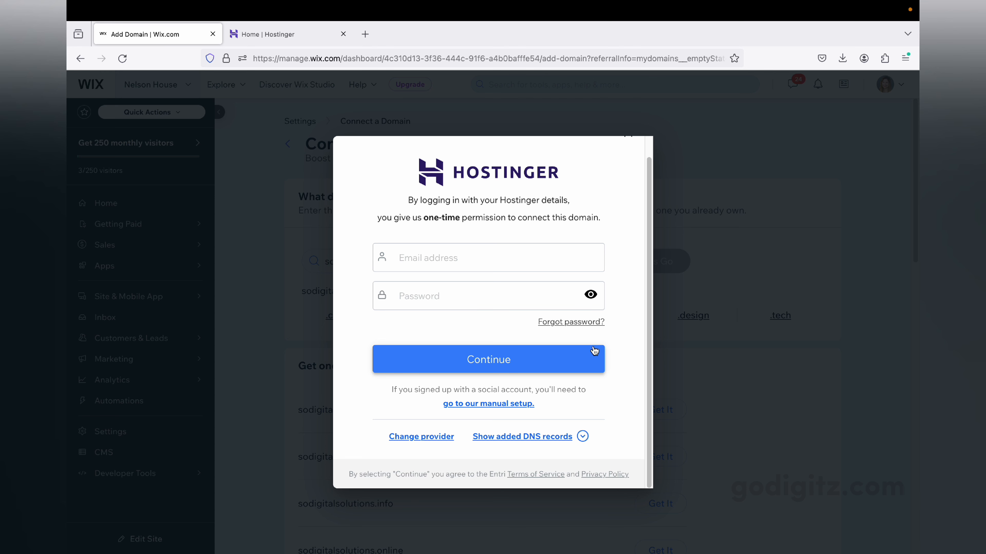
{"action": "scroll", "coordinate": [598, 352], "scroll_direction": "up", "scroll_amount": 1}
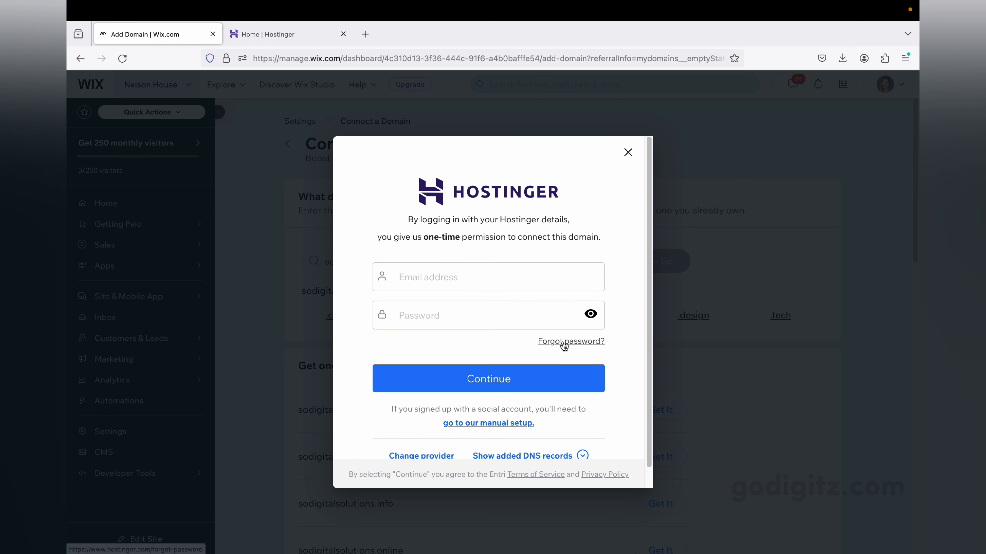
{"action": "scroll", "coordinate": [638, 369], "scroll_direction": "down", "scroll_amount": 1}
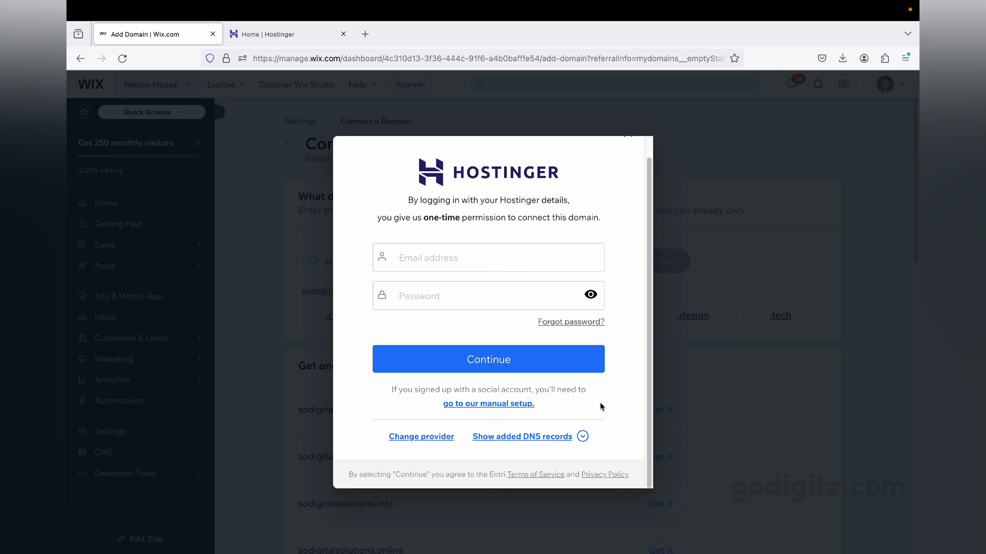
{"action": "left_click", "coordinate": [492, 405]}
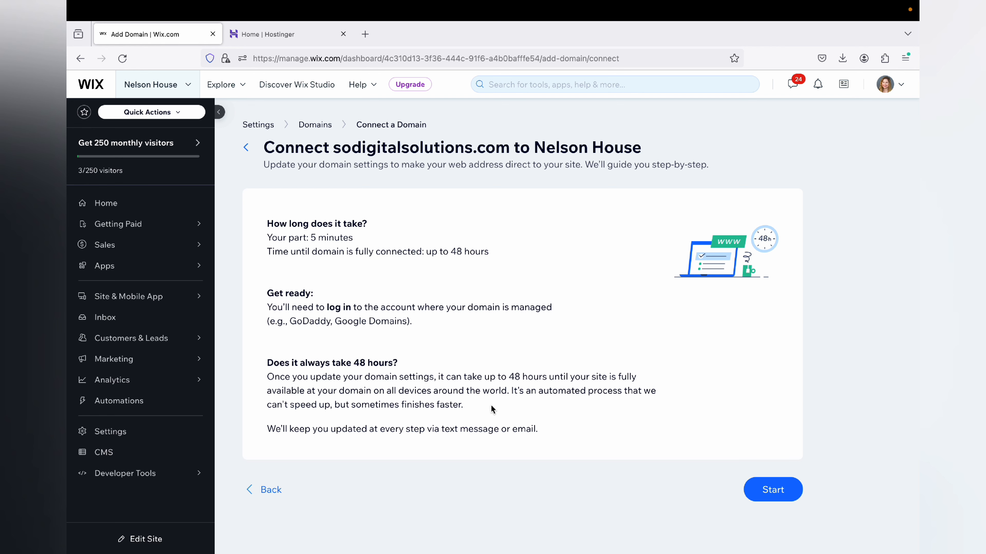
{"action": "left_click", "coordinate": [779, 500]}
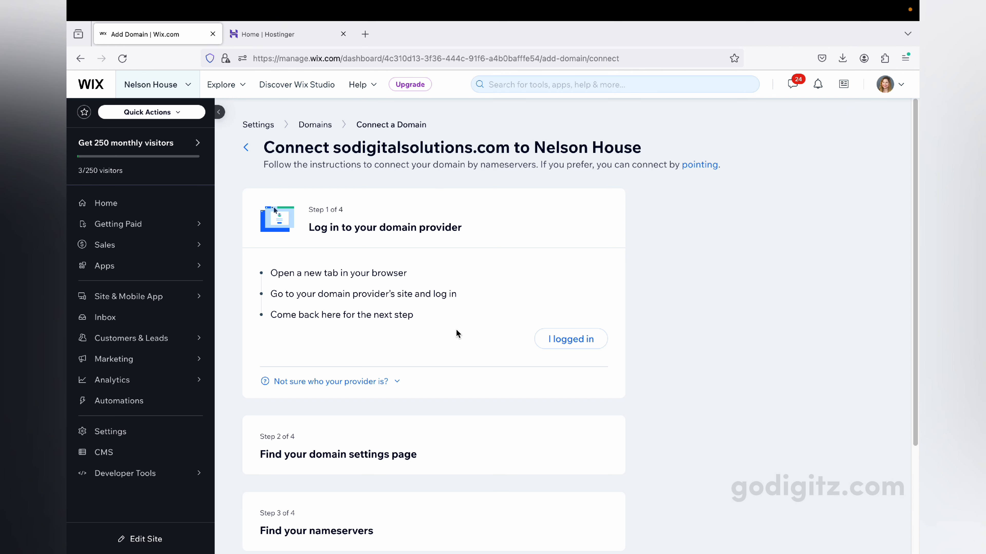
Switch to Hostinger and open the domain portfolio, and return to Wix to confirm the domain provider login
{"action": "left_click", "coordinate": [300, 34]}
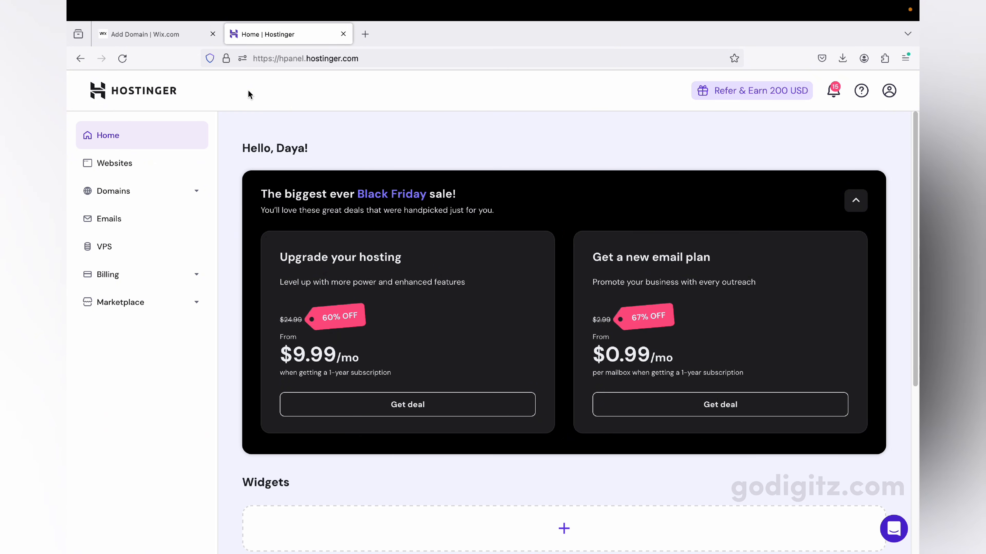
{"action": "left_click", "coordinate": [143, 200]}
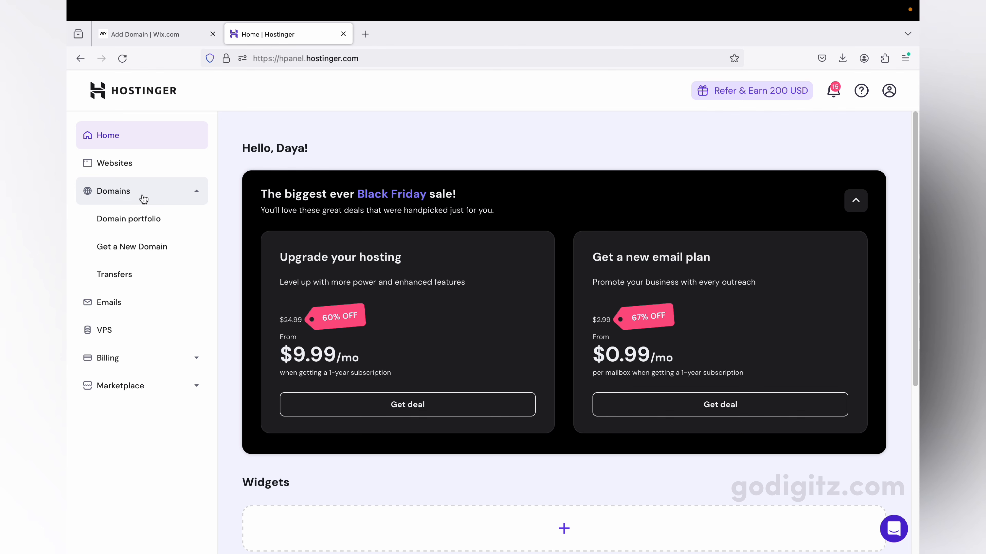
{"action": "left_click", "coordinate": [133, 227]}
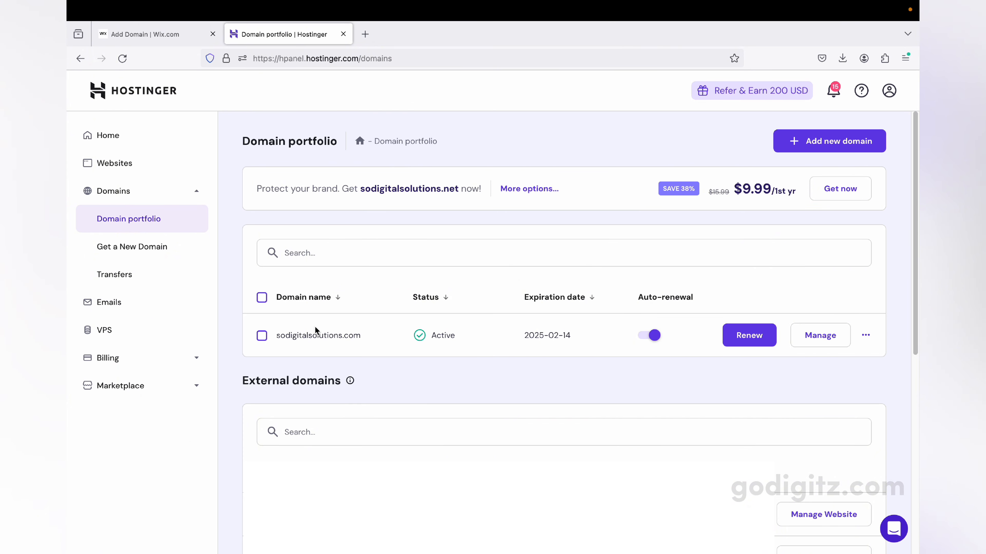
{"action": "left_click", "coordinate": [183, 38]}
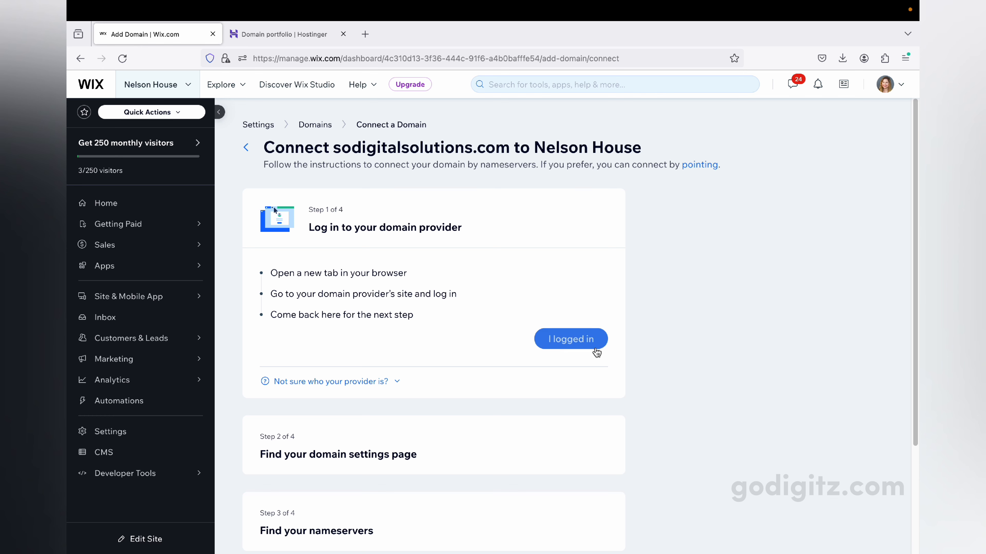
{"action": "left_click", "coordinate": [570, 339]}
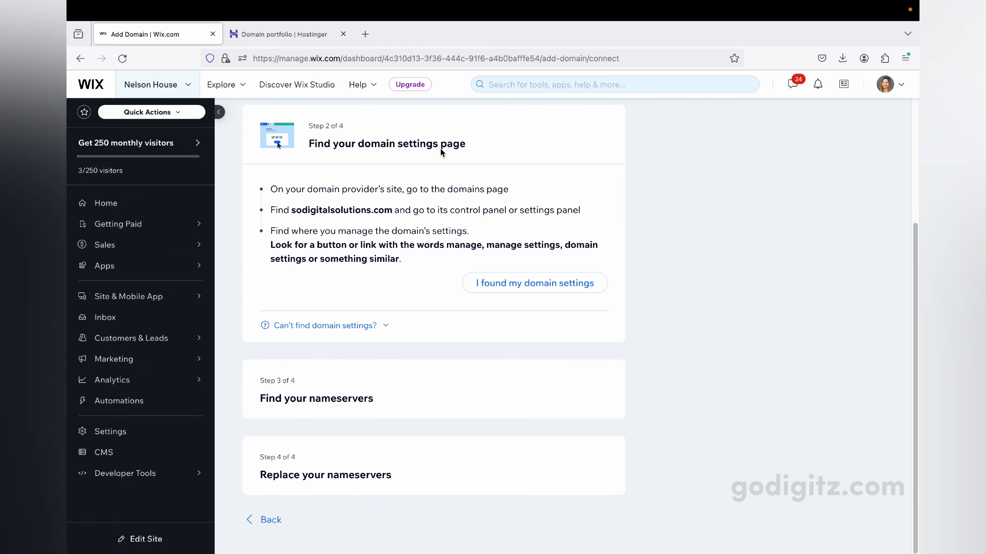
Switch to Hostinger and open the DNS and nameserver settings for sodigitalsolutions.com
{"action": "left_click", "coordinate": [277, 38]}
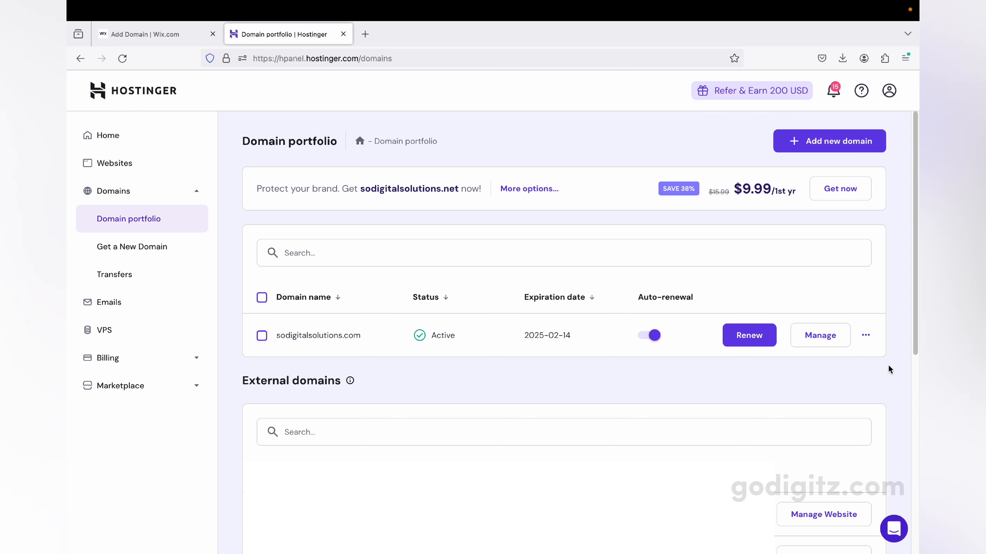
{"action": "left_click", "coordinate": [822, 338]}
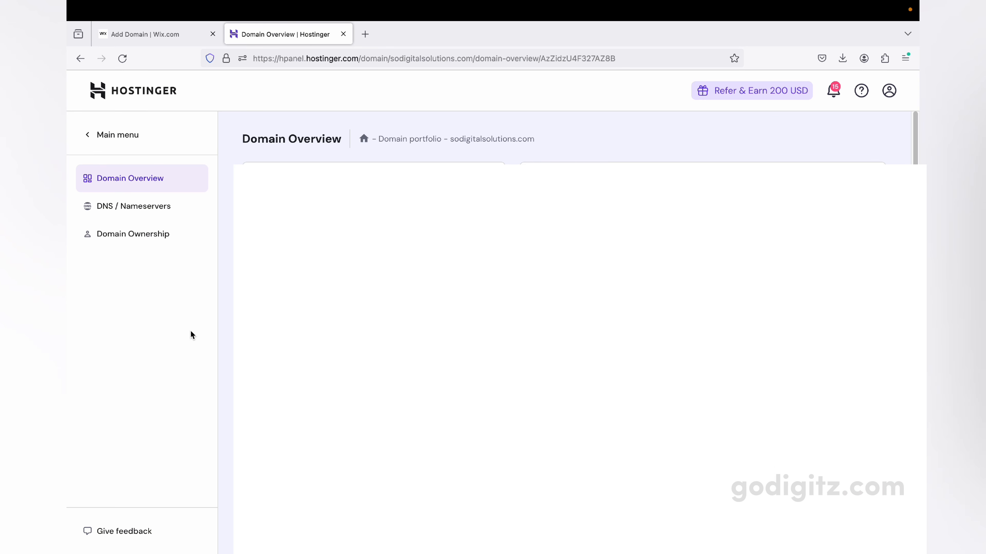
{"action": "left_click", "coordinate": [157, 218]}
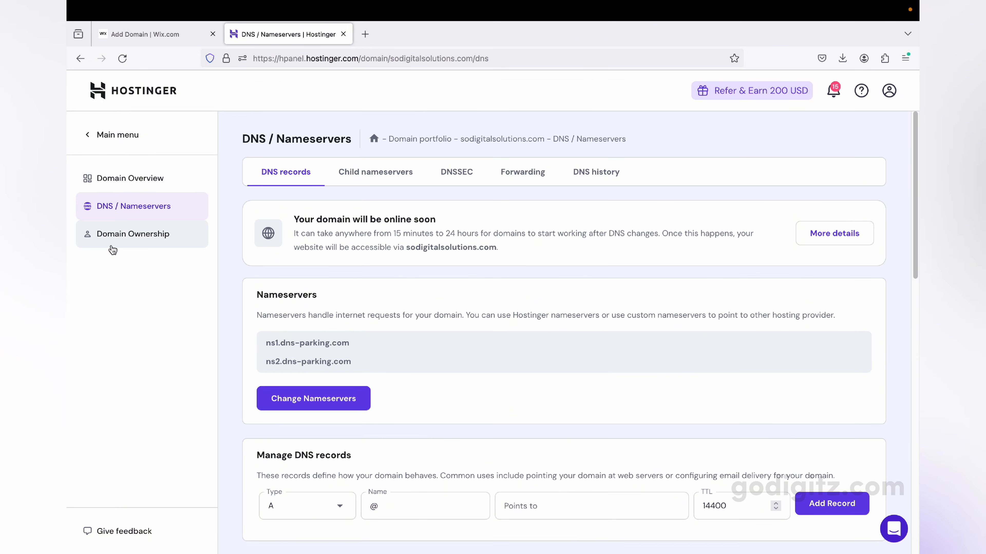
Switch back to Wix and confirm that the domain settings page and the current nameservers have been found
{"action": "left_click", "coordinate": [173, 33]}
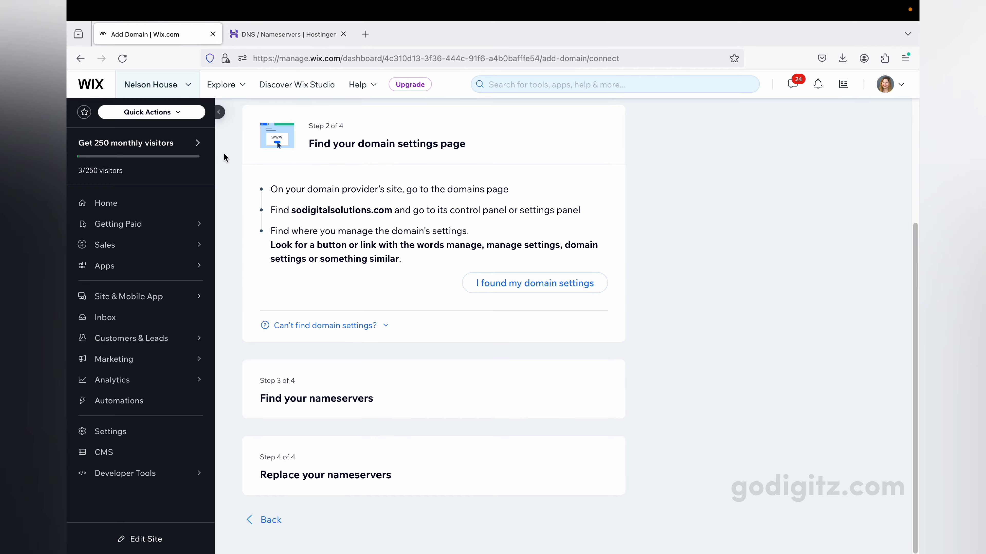
{"action": "left_click", "coordinate": [527, 282]}
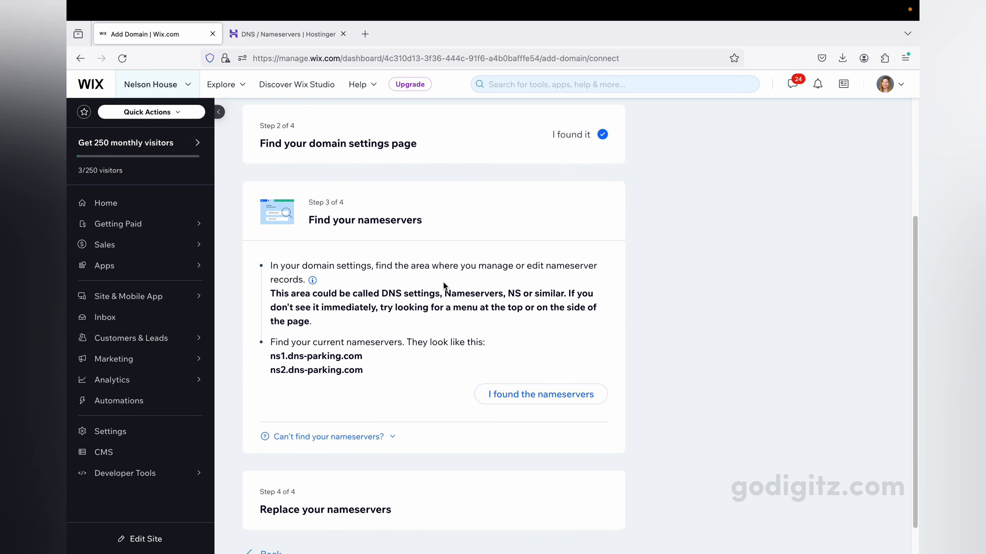
{"action": "left_click", "coordinate": [529, 402]}
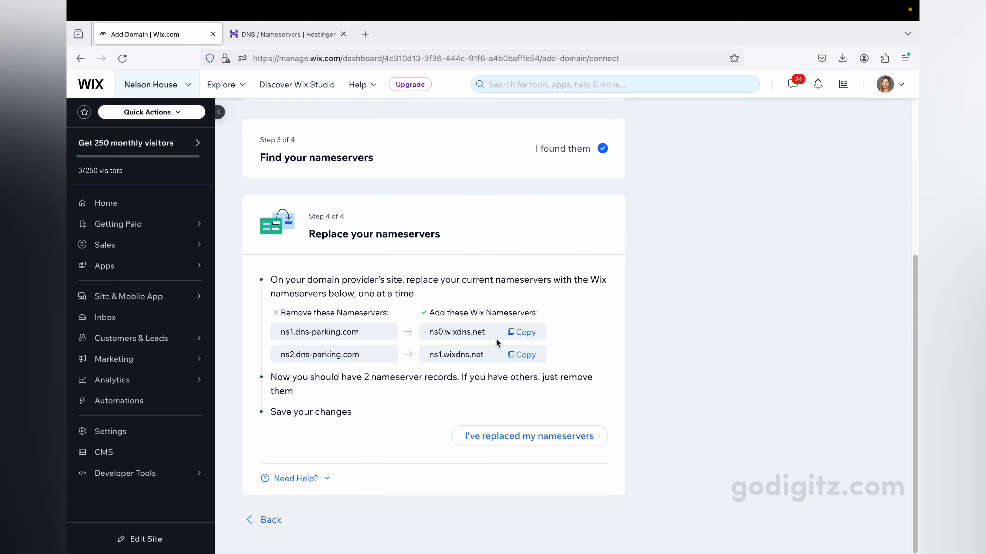
Copy the Wix nameserver ns0.wixdns.net and, in Hostinger, choose to change the domain's nameservers to custom ones
{"action": "left_click", "coordinate": [264, 35]}
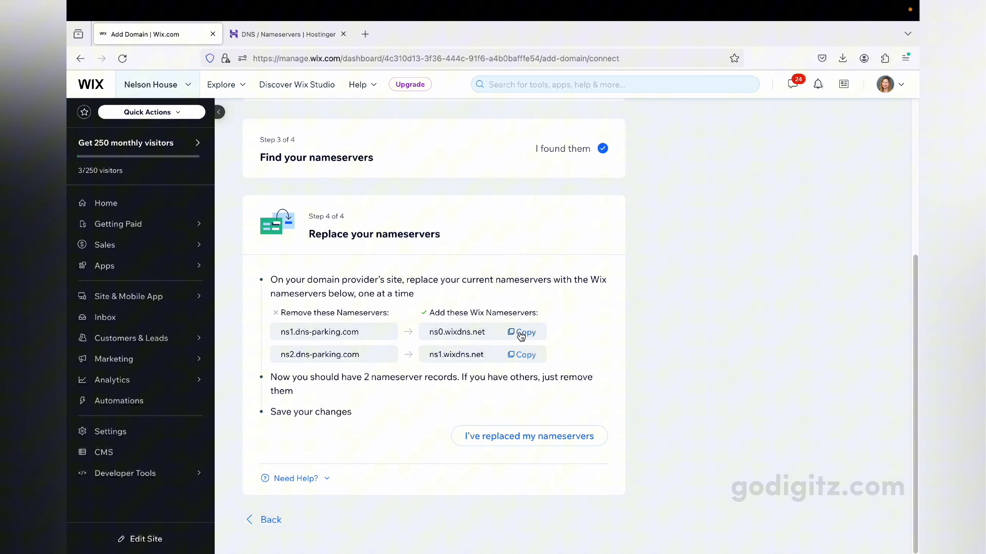
{"action": "left_click", "coordinate": [520, 334]}
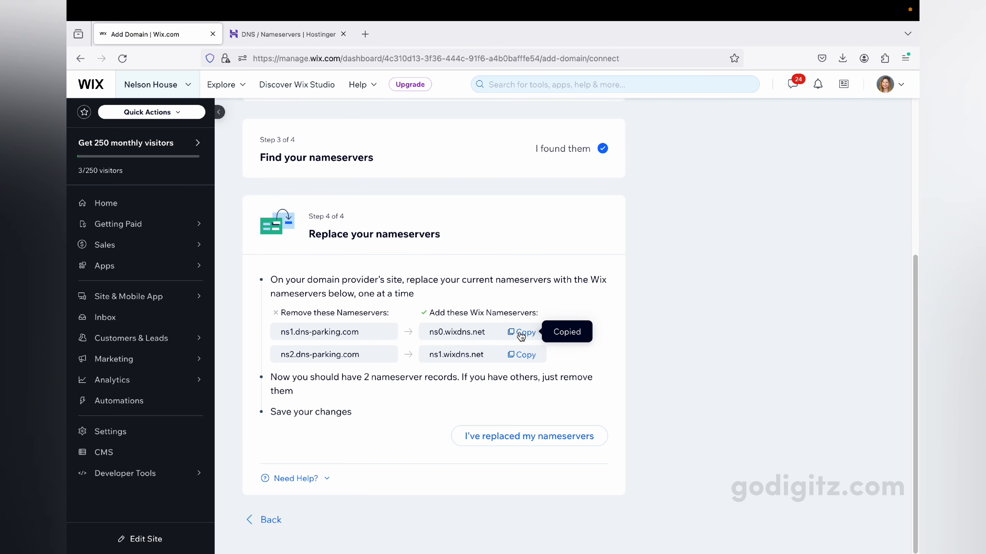
{"action": "left_click", "coordinate": [291, 35]}
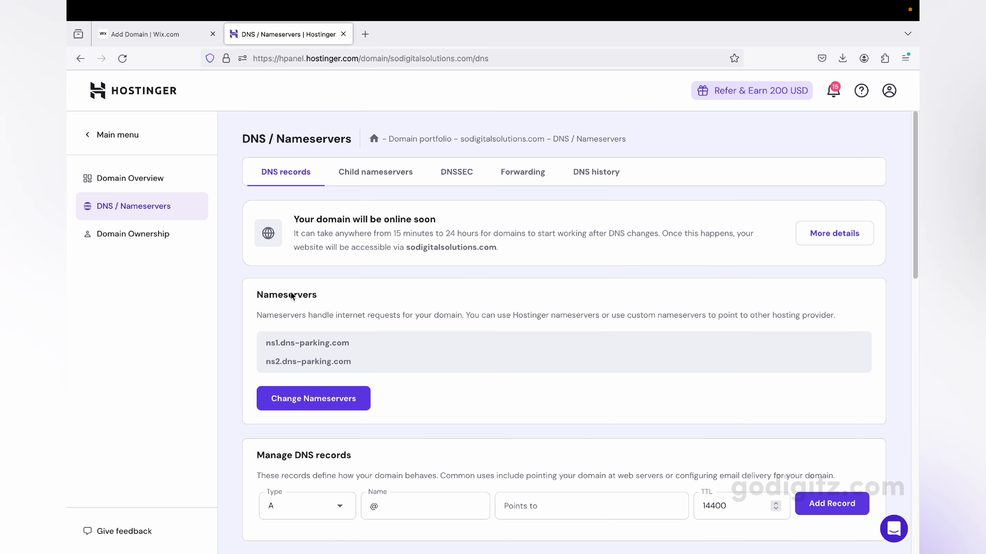
{"action": "left_click", "coordinate": [310, 404]}
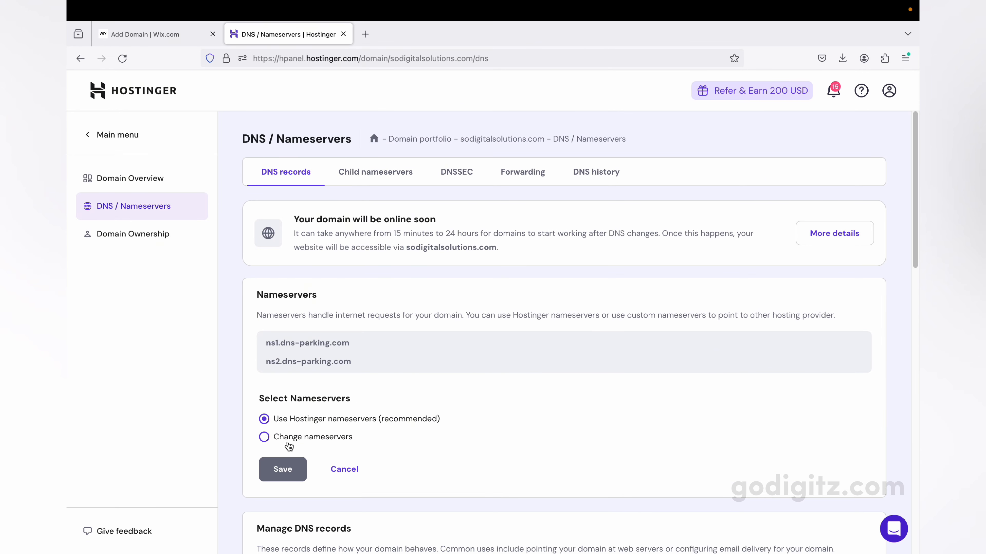
{"action": "left_click", "coordinate": [313, 442]}
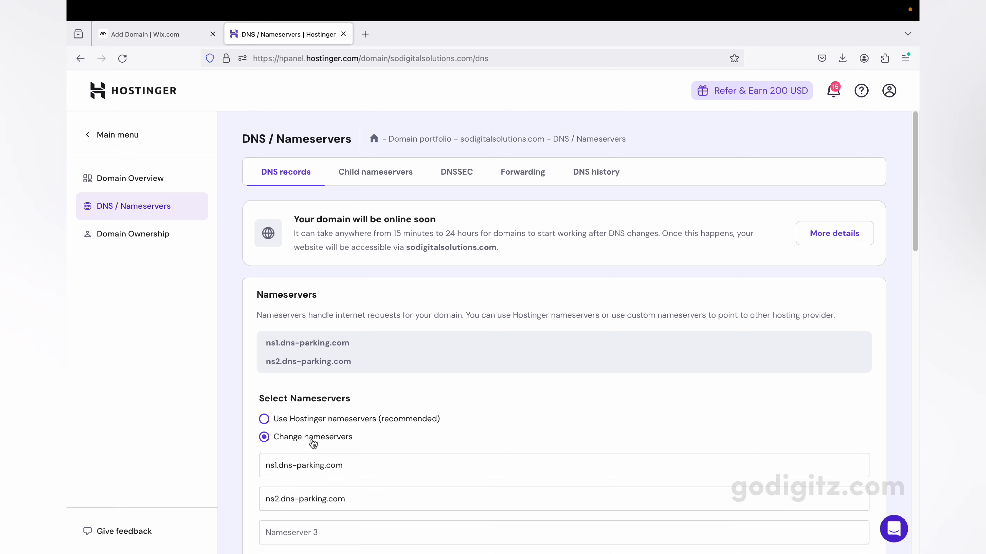
Replace the first nameserver entry with ns0.wixdns.net
{"action": "scroll", "coordinate": [365, 468], "scroll_direction": "down", "scroll_amount": 3}
{"action": "left_click_drag", "start_coordinate": [359, 367], "coordinate": [250, 364]}
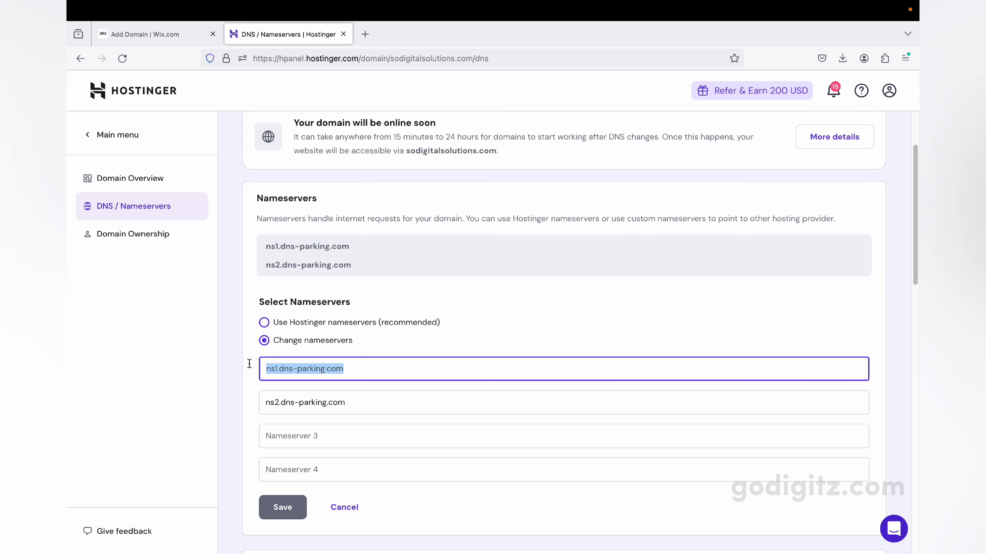
{"action": "key", "text": "BackSpace"}
{"action": "right_click", "coordinate": [289, 373]}
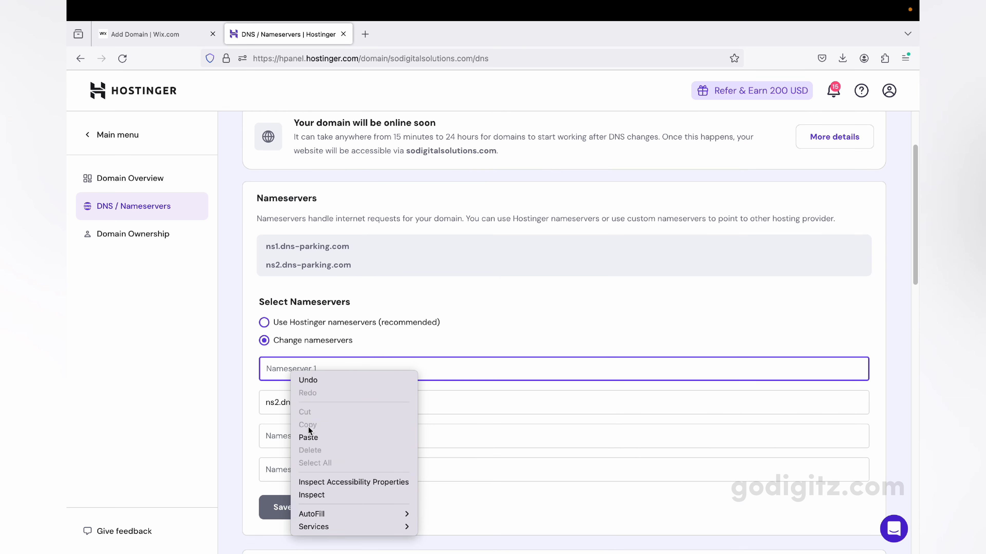
{"action": "left_click", "coordinate": [311, 437]}
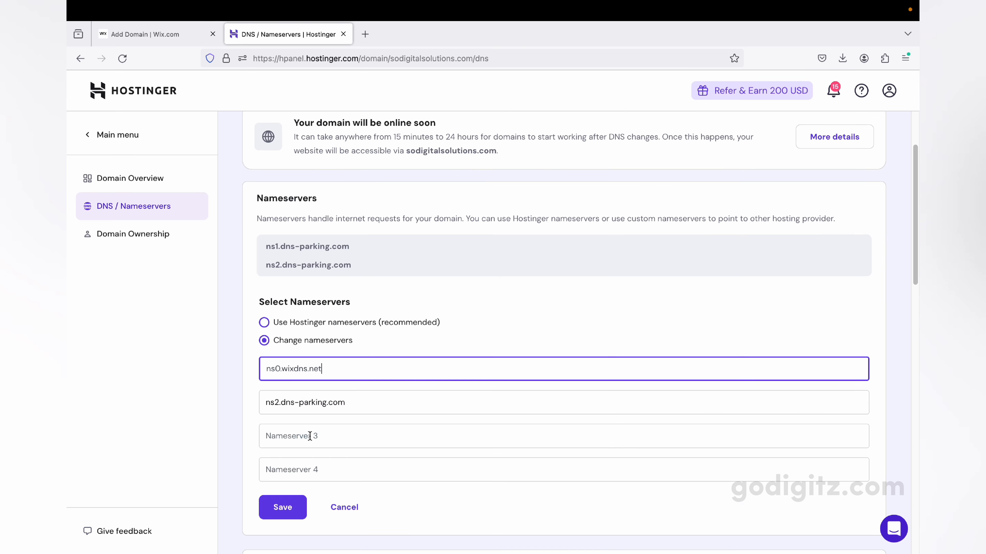
Copy ns1.wixdns.net from Wix, replace Hostinger's second nameserver entry with it, and save the nameserver change
{"action": "left_click", "coordinate": [161, 42]}
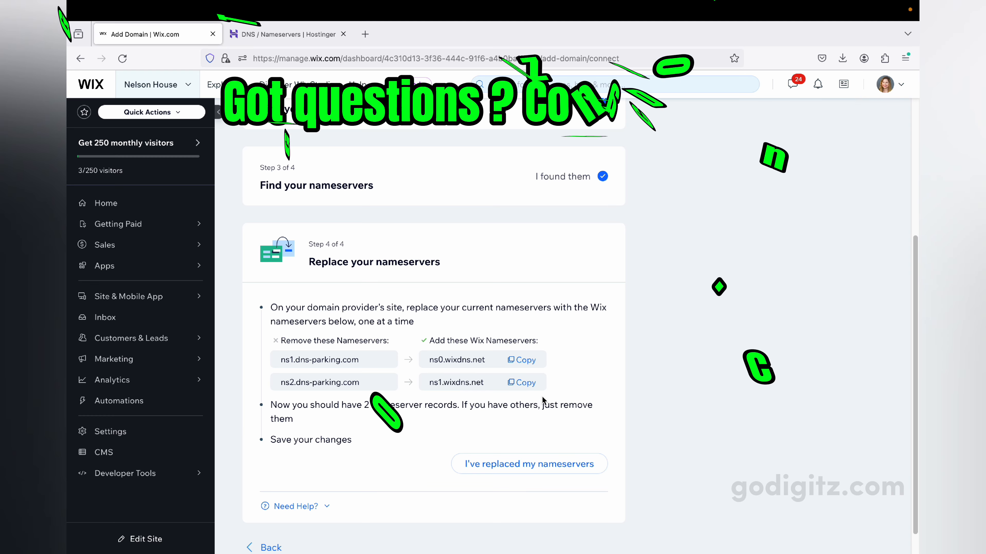
{"action": "left_click", "coordinate": [531, 384]}
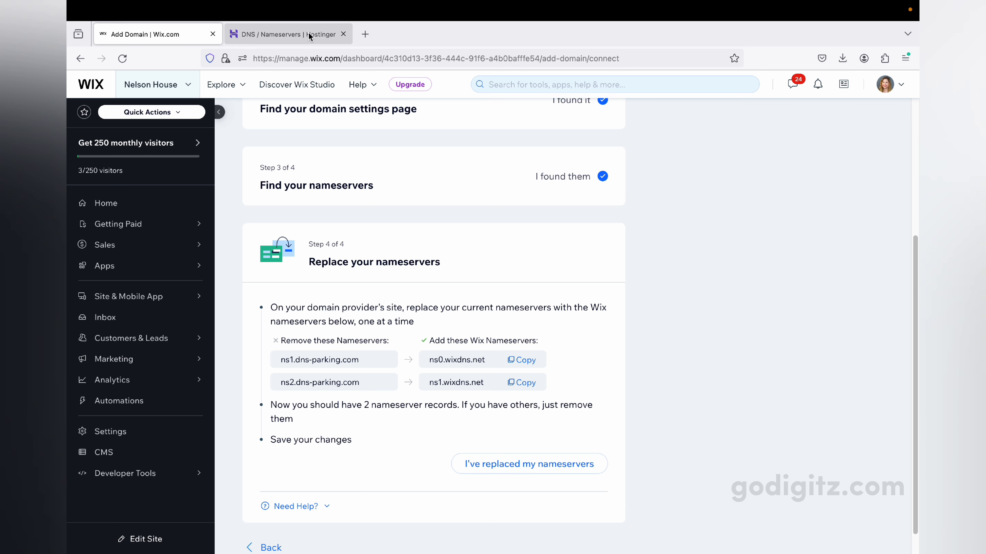
{"action": "left_click", "coordinate": [299, 35]}
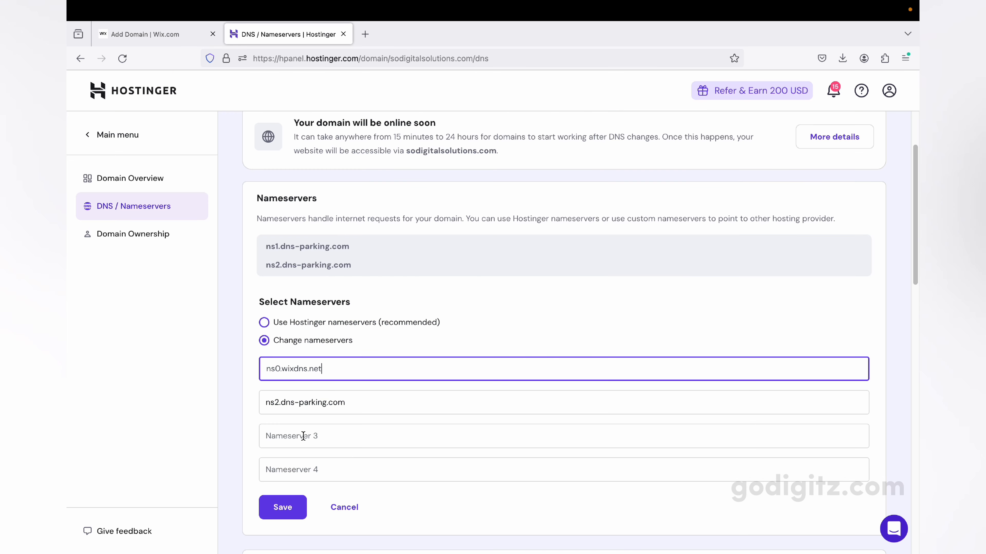
{"action": "left_click_drag", "start_coordinate": [349, 409], "coordinate": [258, 391]}
{"action": "right_click", "coordinate": [281, 397]}
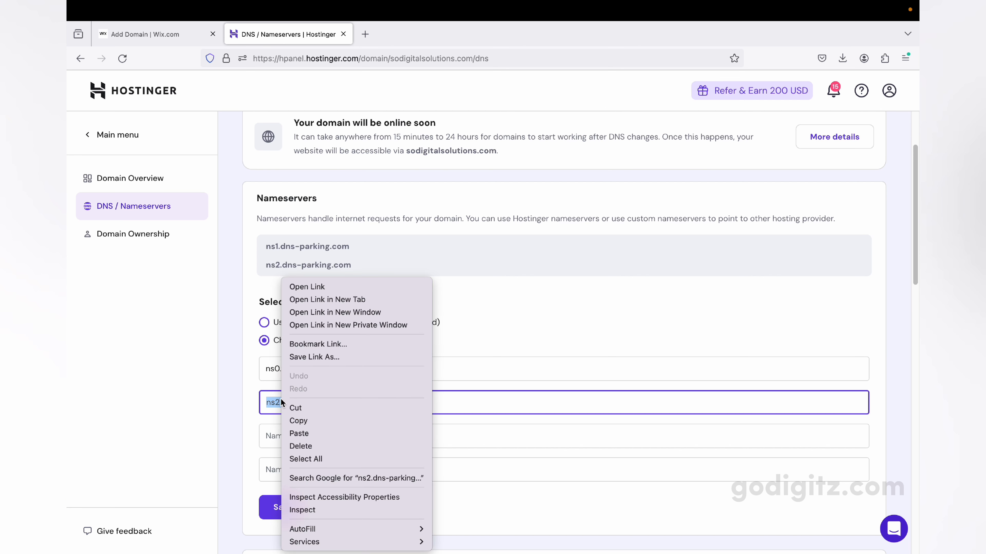
{"action": "left_click", "coordinate": [300, 434]}
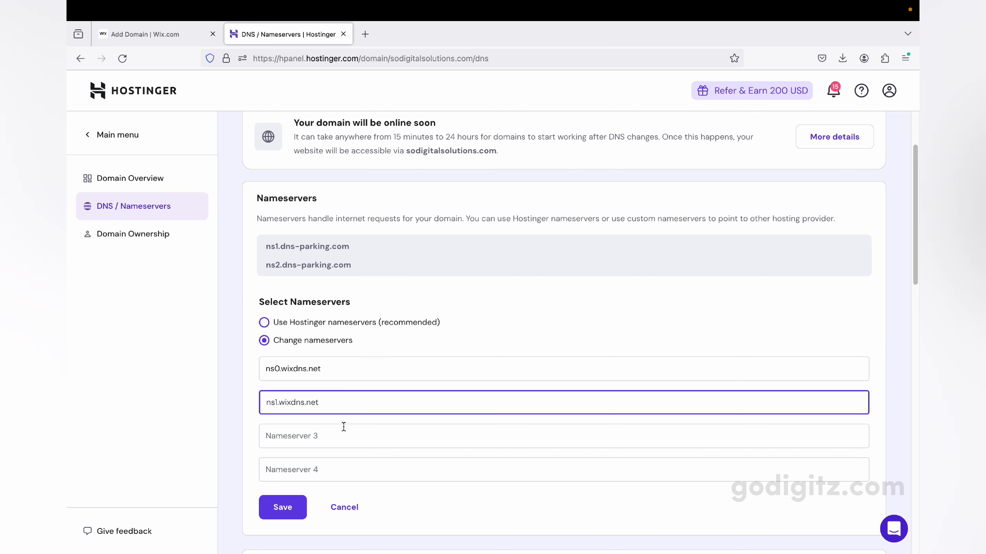
{"action": "left_click", "coordinate": [289, 509]}
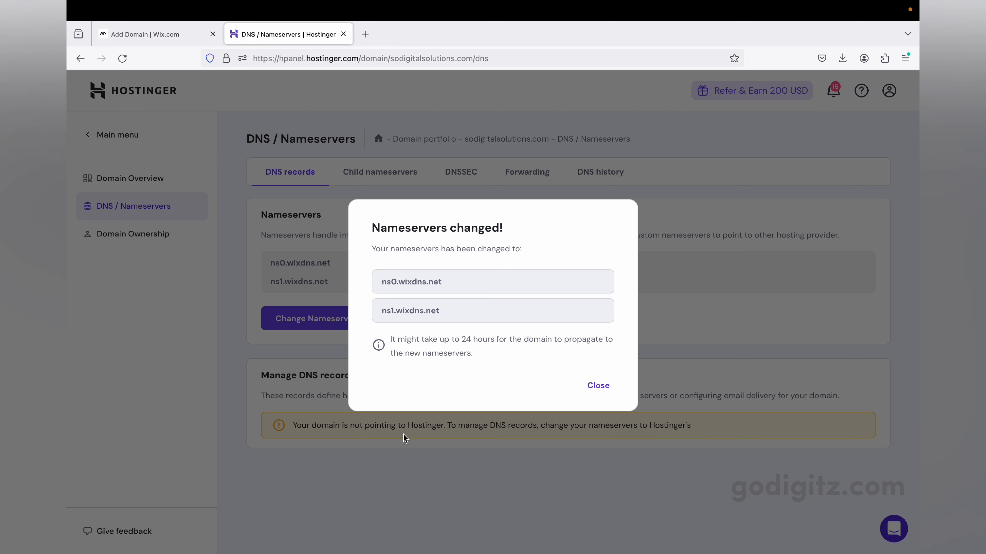
{"action": "left_click", "coordinate": [598, 386]}
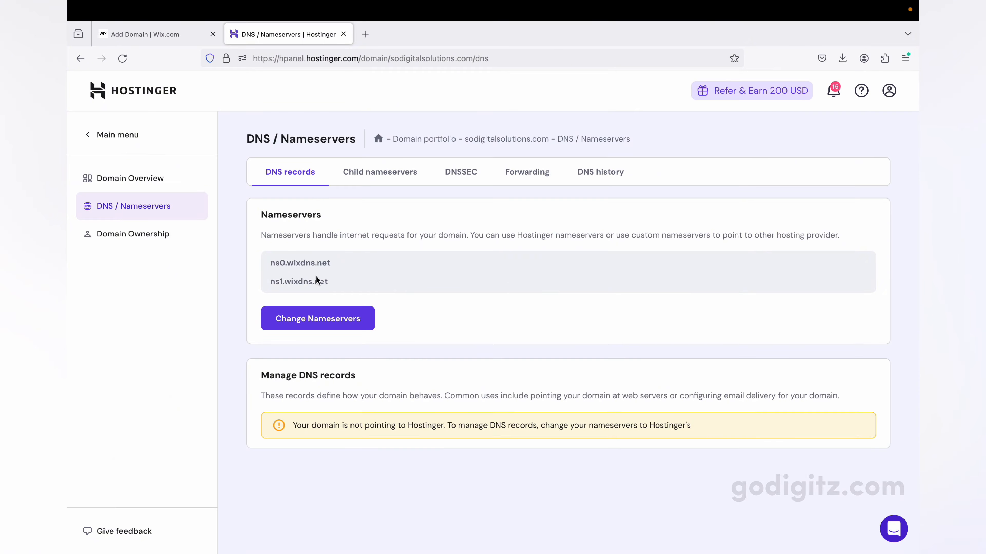
Switch back to Wix, confirm that the nameservers have been replaced, and open the domain status tracking page
{"action": "left_click", "coordinate": [166, 35]}
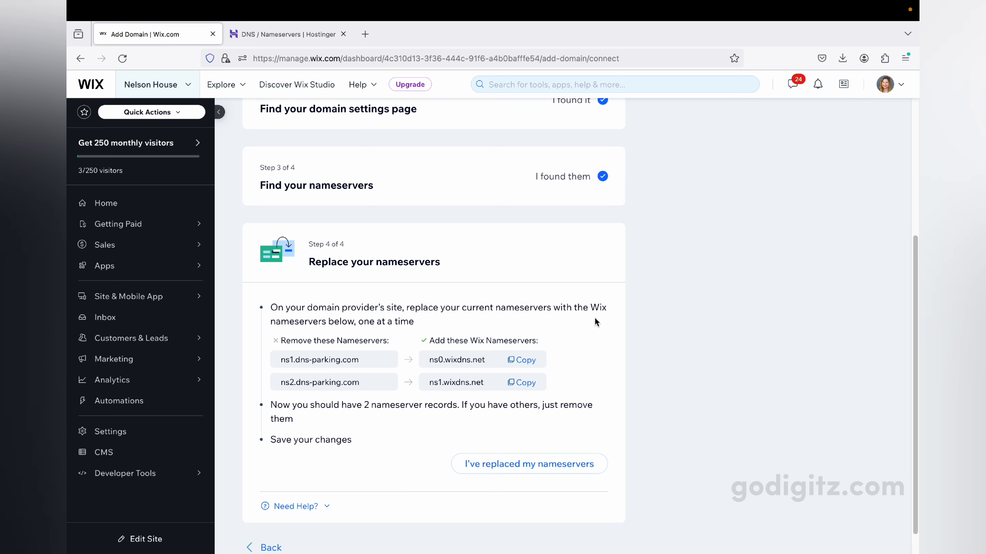
{"action": "scroll", "coordinate": [615, 324], "scroll_direction": "down", "scroll_amount": 1}
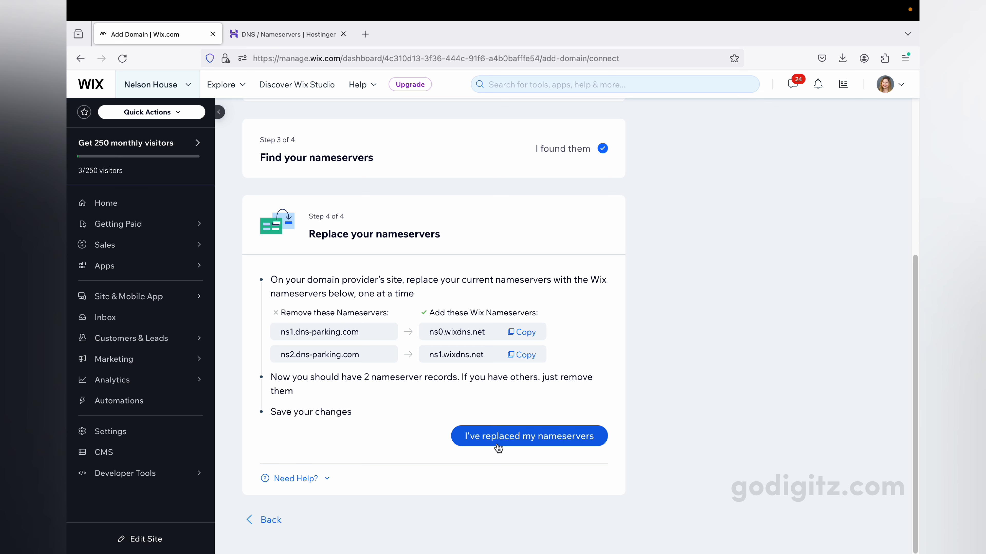
{"action": "left_click", "coordinate": [507, 440]}
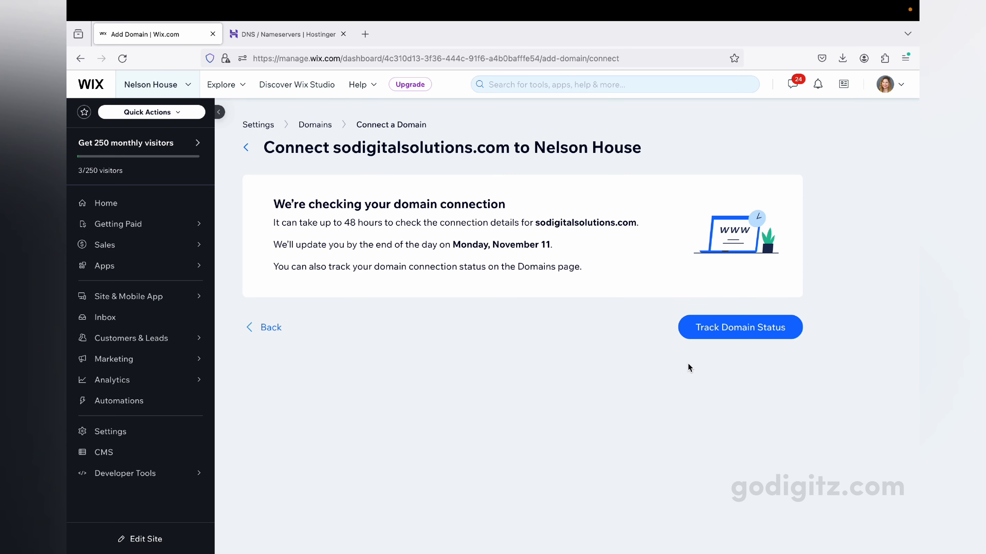
{"action": "left_click", "coordinate": [715, 328]}
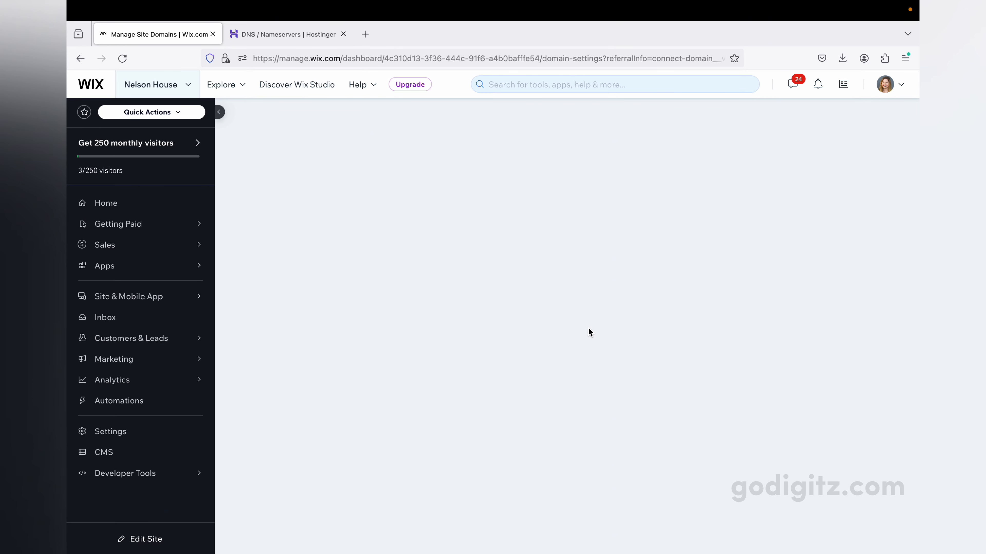